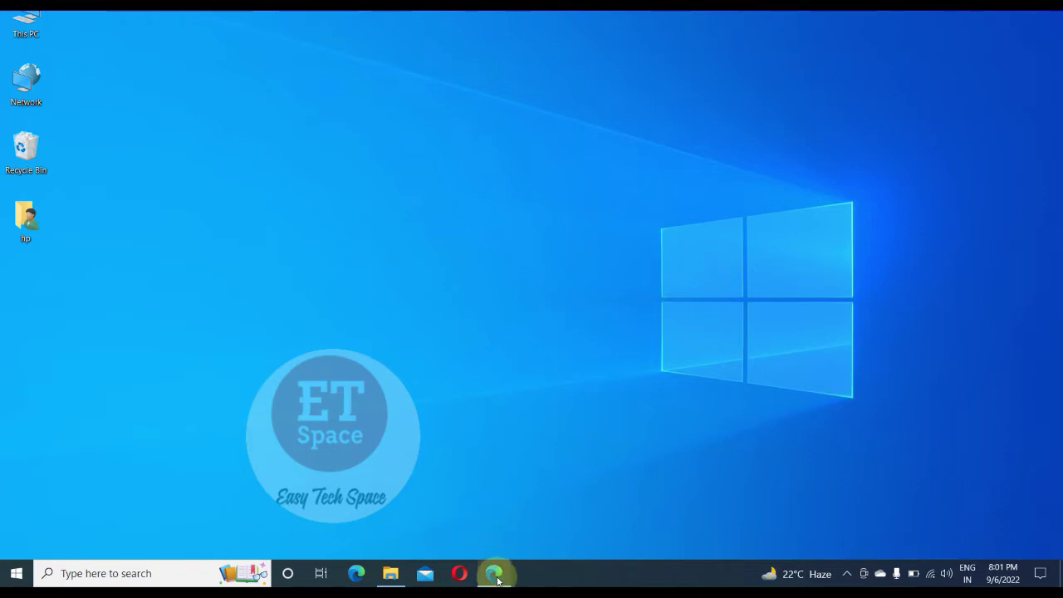
Switch to Microsoft Edge, search the web for "python ide download" and open the Python.org downloads page.
mouse_move(494, 572)
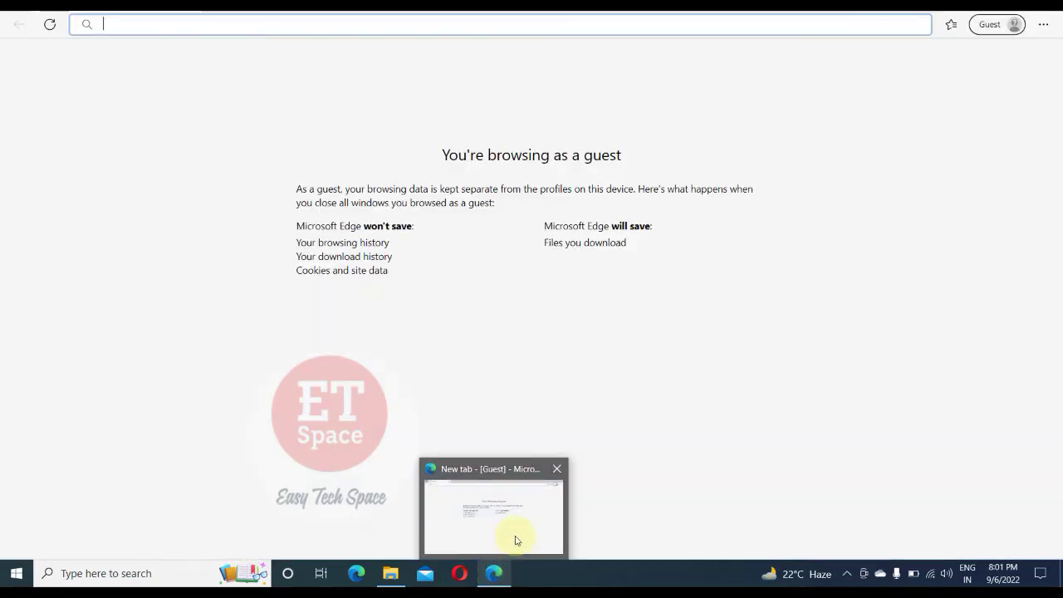
click(518, 533)
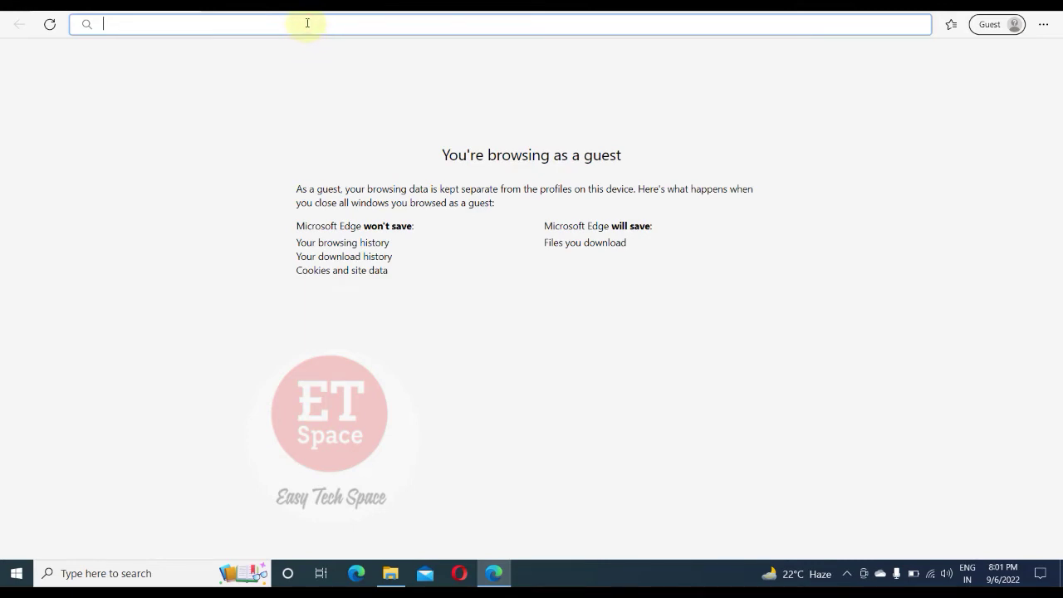
text(python)
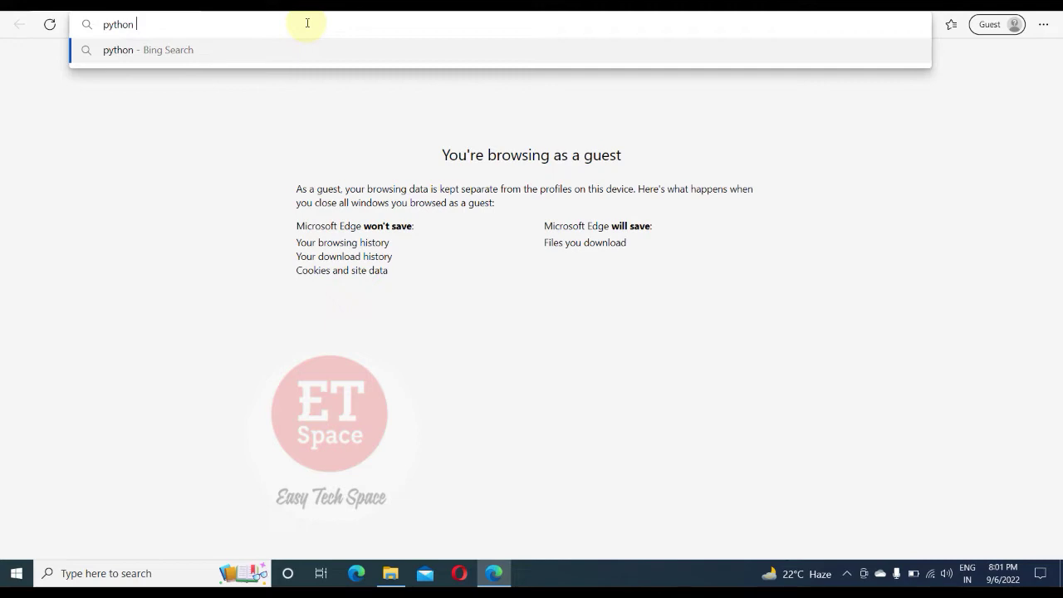
text( ide download)
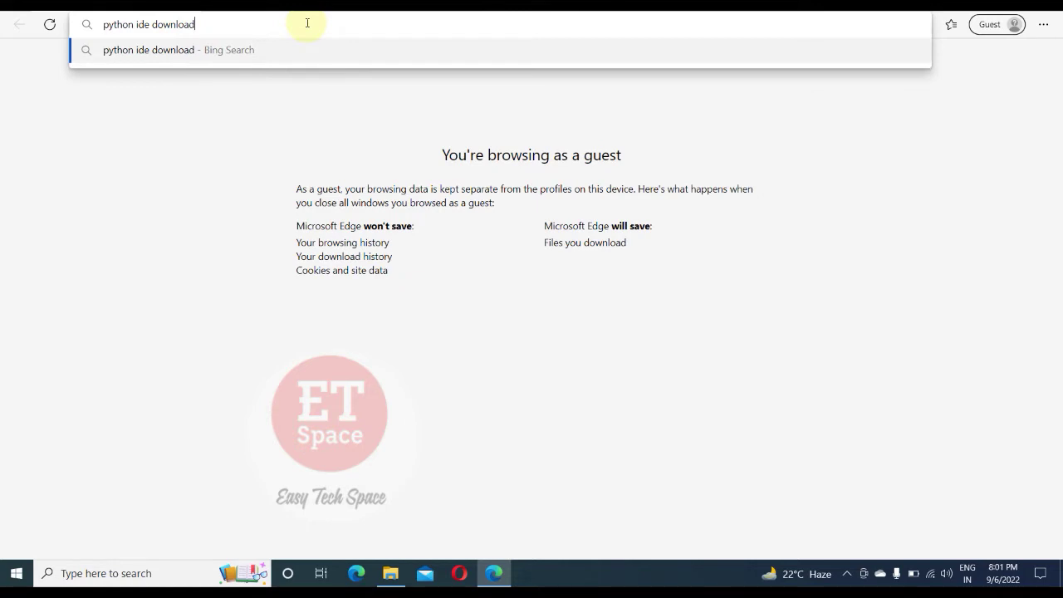
key(Return)
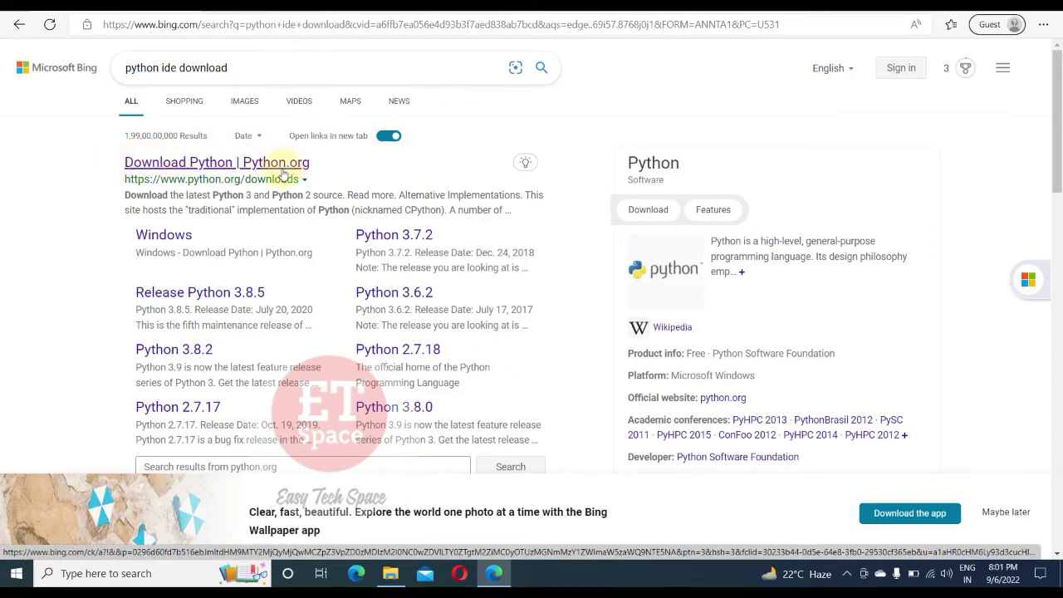
click(222, 166)
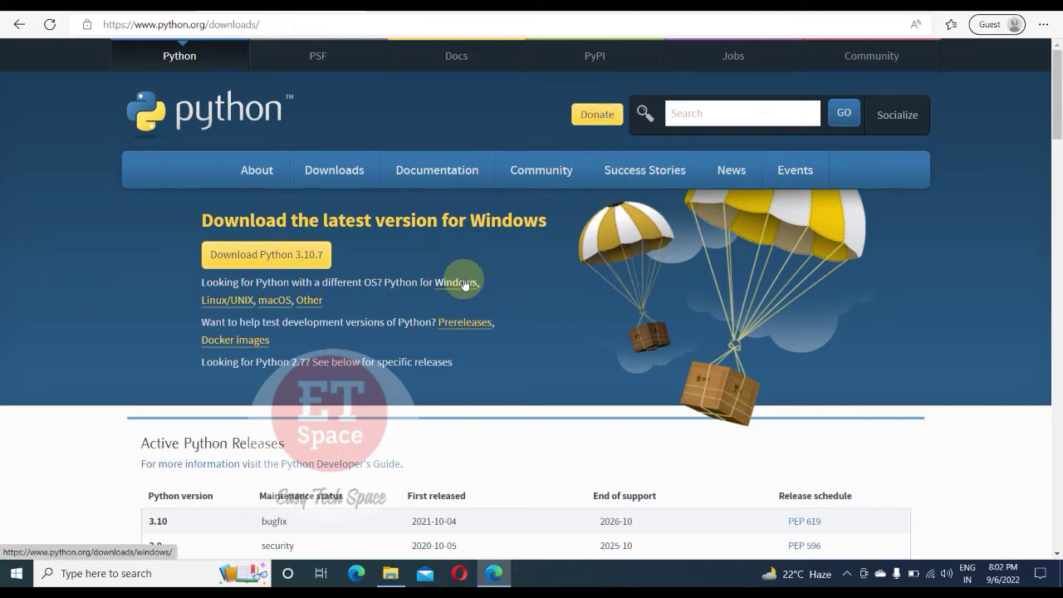
Look through the Python releases for macOS and return to the main downloads page.
click(276, 304)
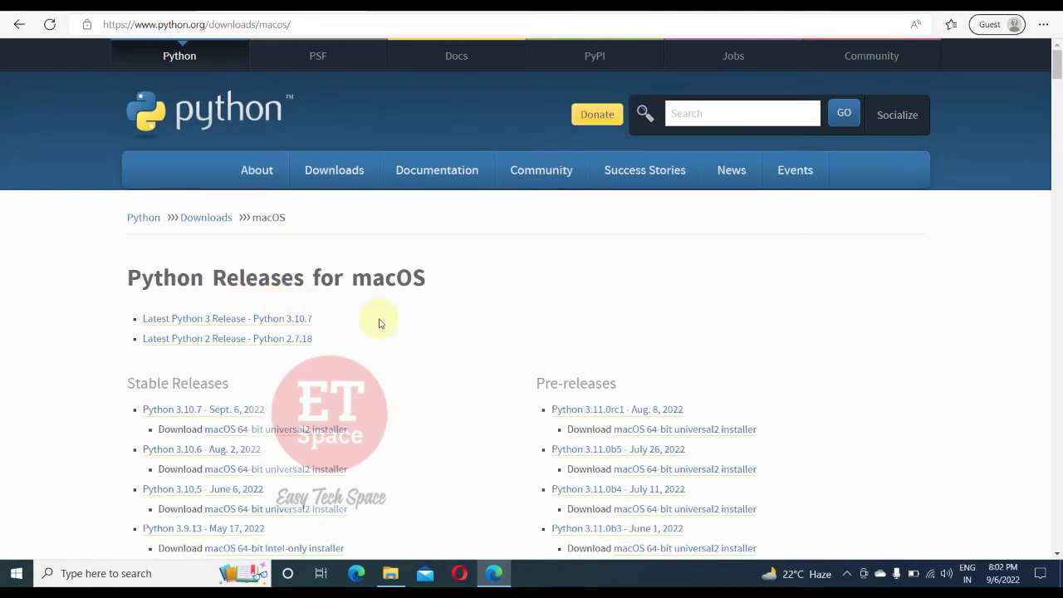
scroll(395, 316, down, 3)
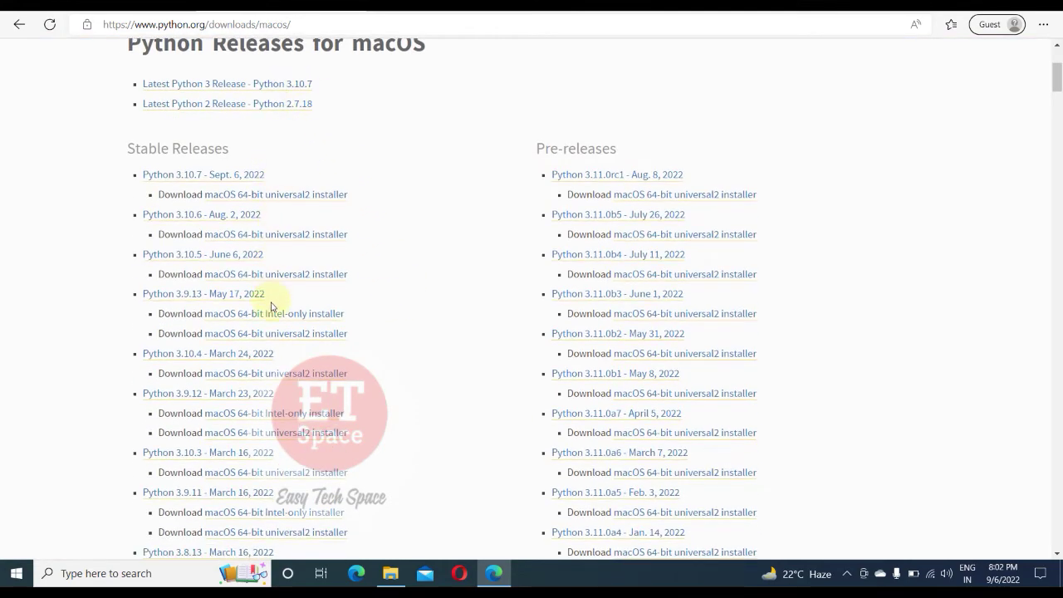
scroll(375, 290, up, 3)
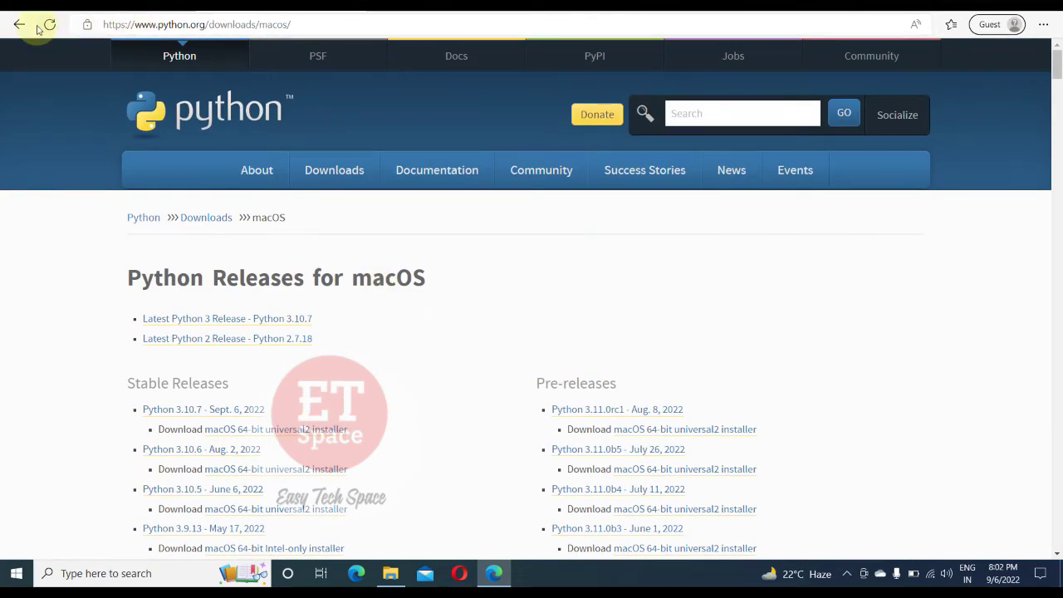
click(18, 26)
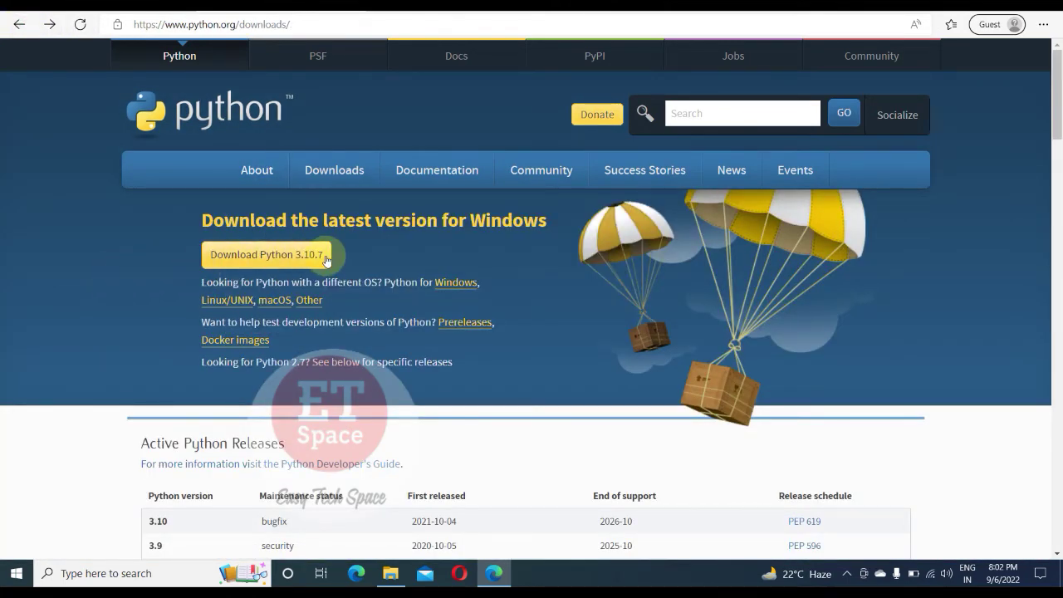
Download the Python 3.10.7 installer for Windows and open the folder that contains it.
click(277, 255)
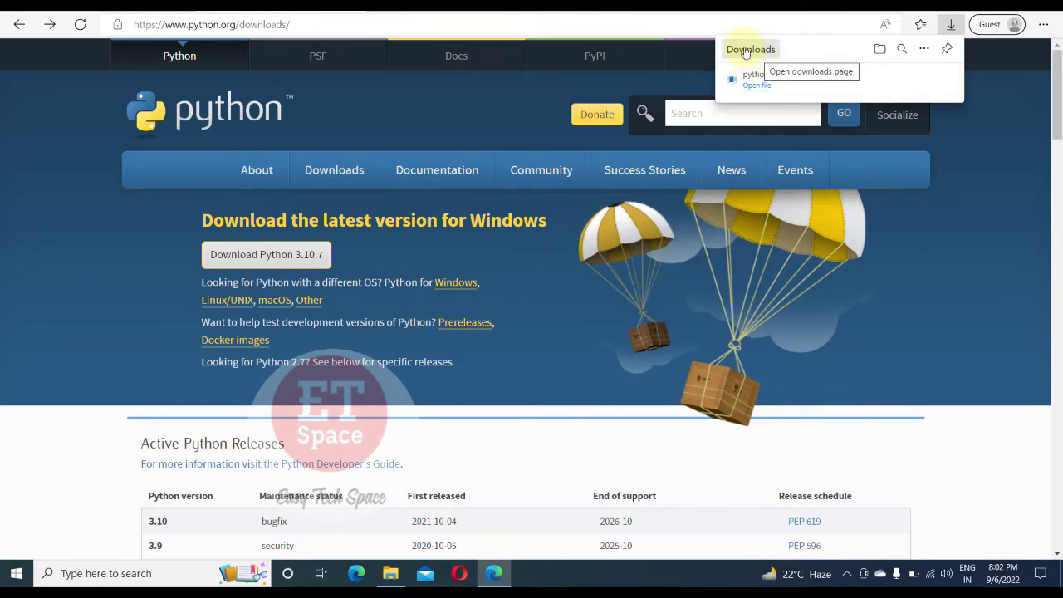
click(880, 52)
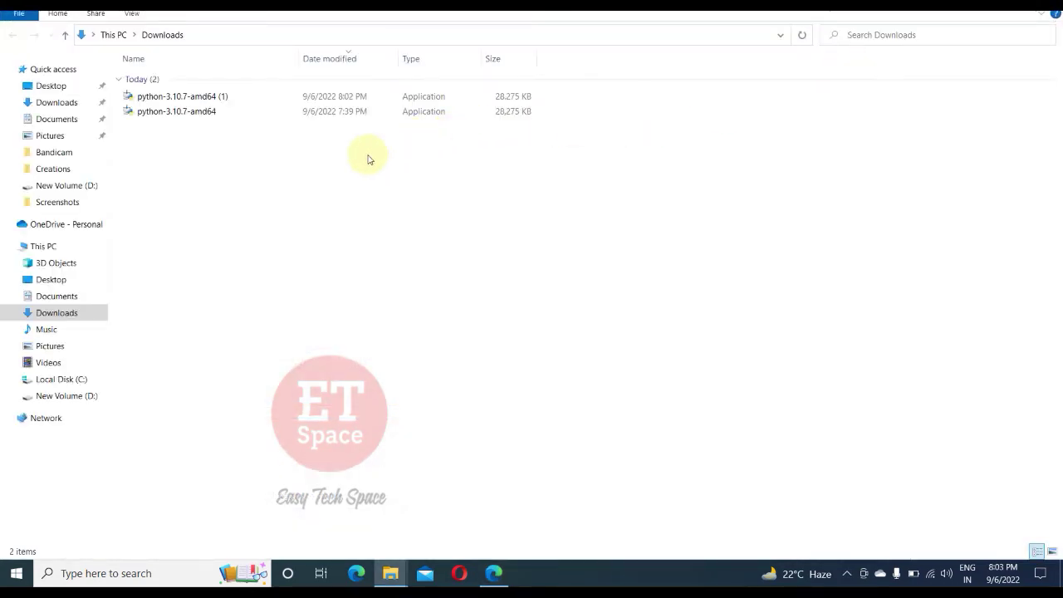
Delete the duplicate installer file python-3.10.7-amd64 (1) from the Downloads folder.
click(191, 115)
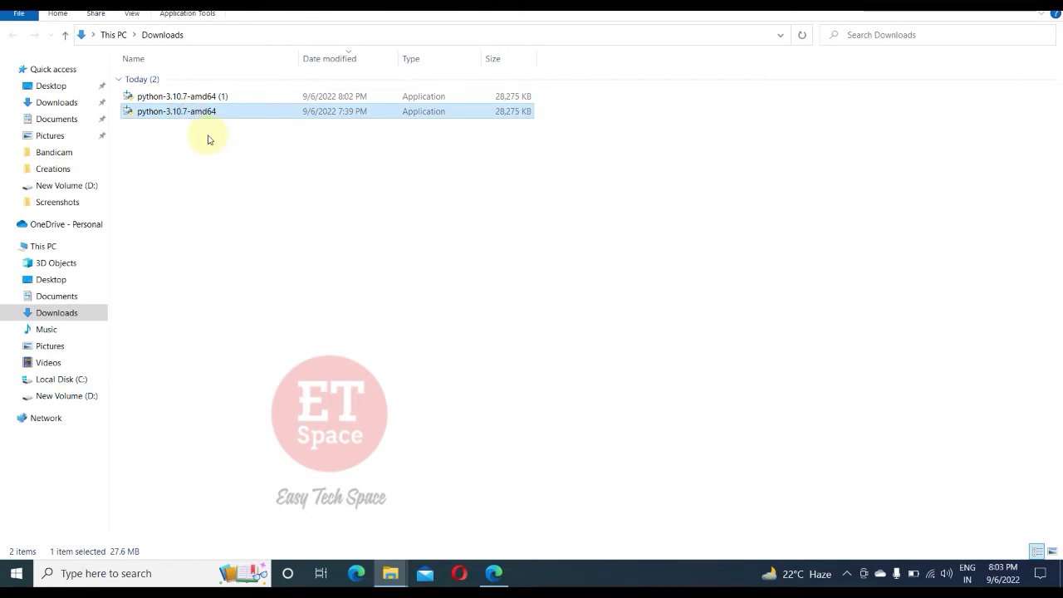
click(234, 98)
right_click(232, 97)
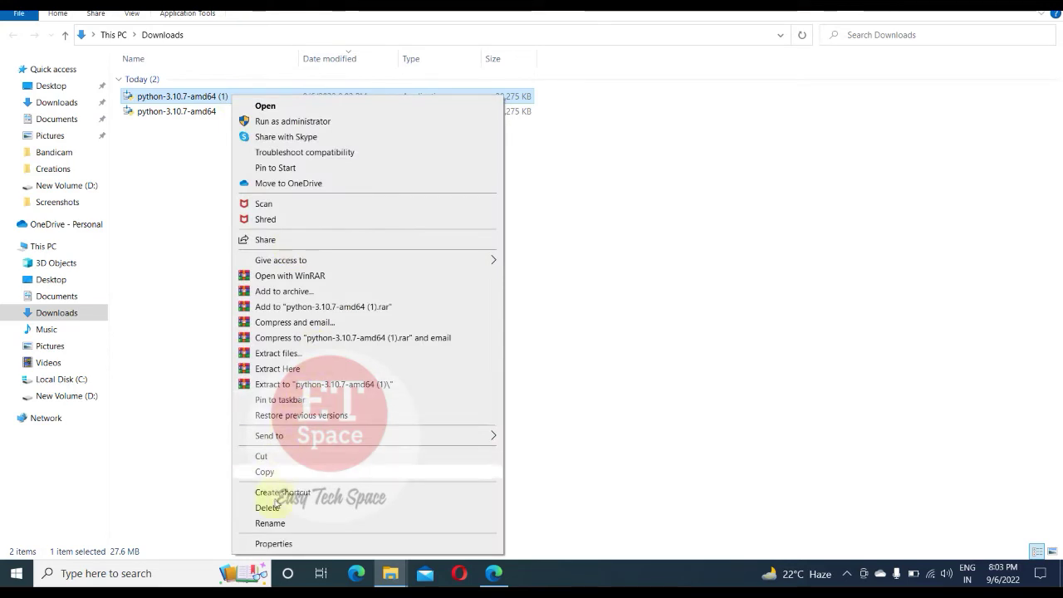
click(266, 507)
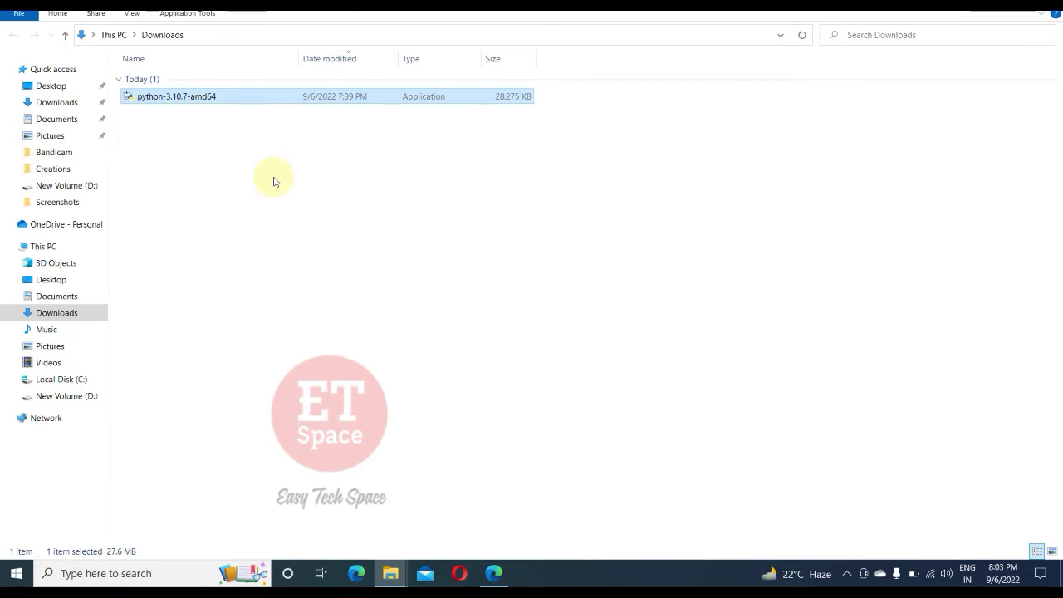
Launch the python-3.10.7-amd64 installer from the Downloads folder.
right_click(274, 101)
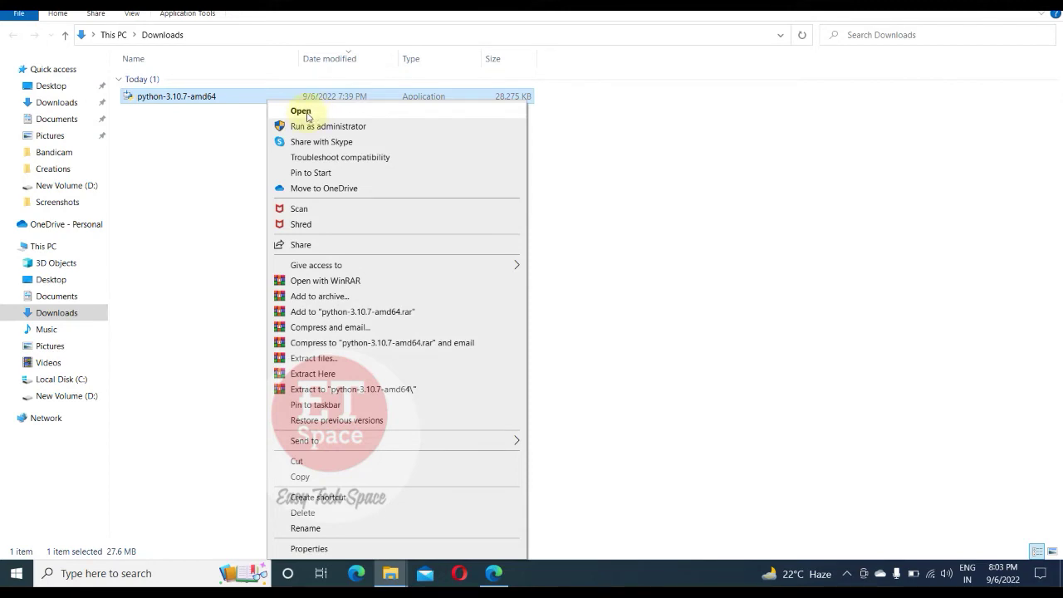
click(190, 139)
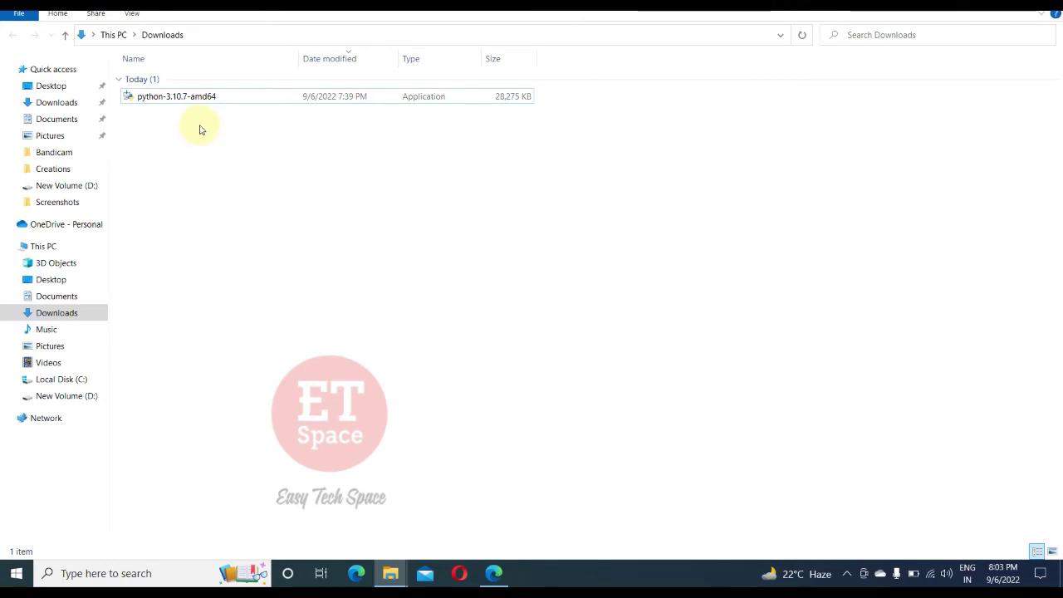
click(207, 101)
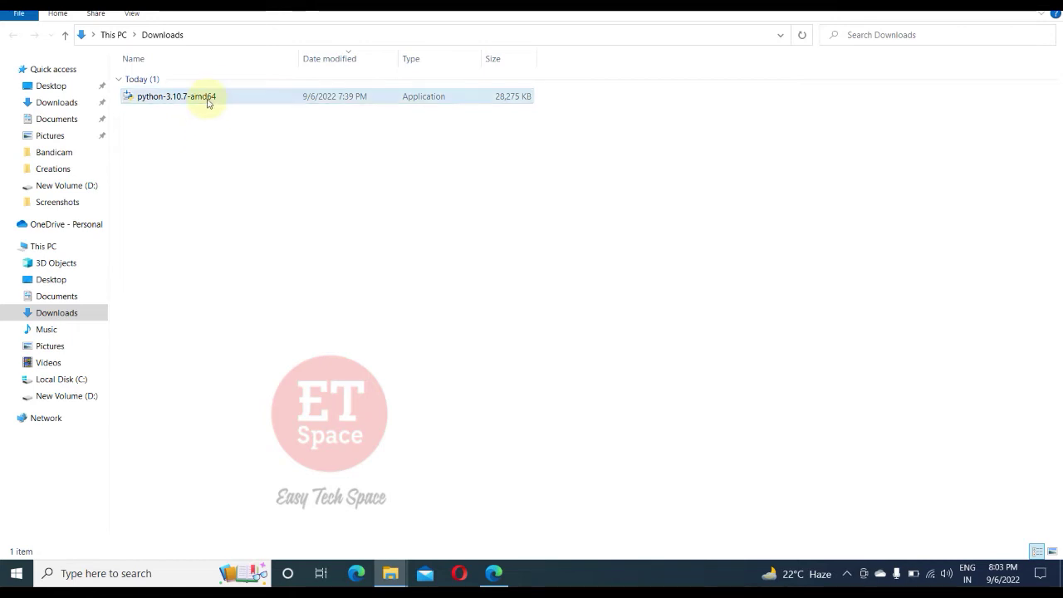
click(222, 99)
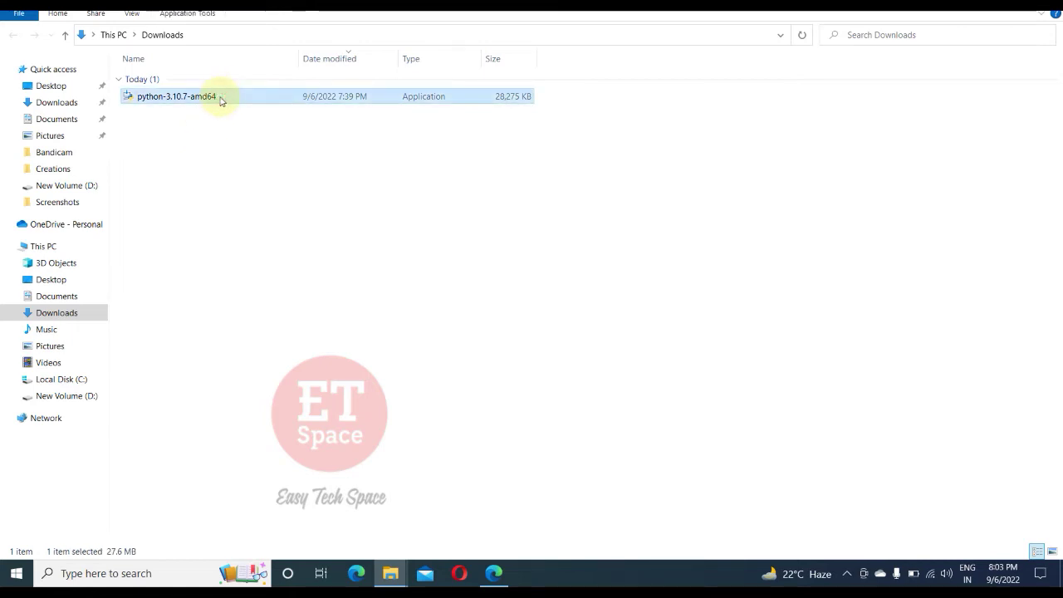
right_click(222, 99)
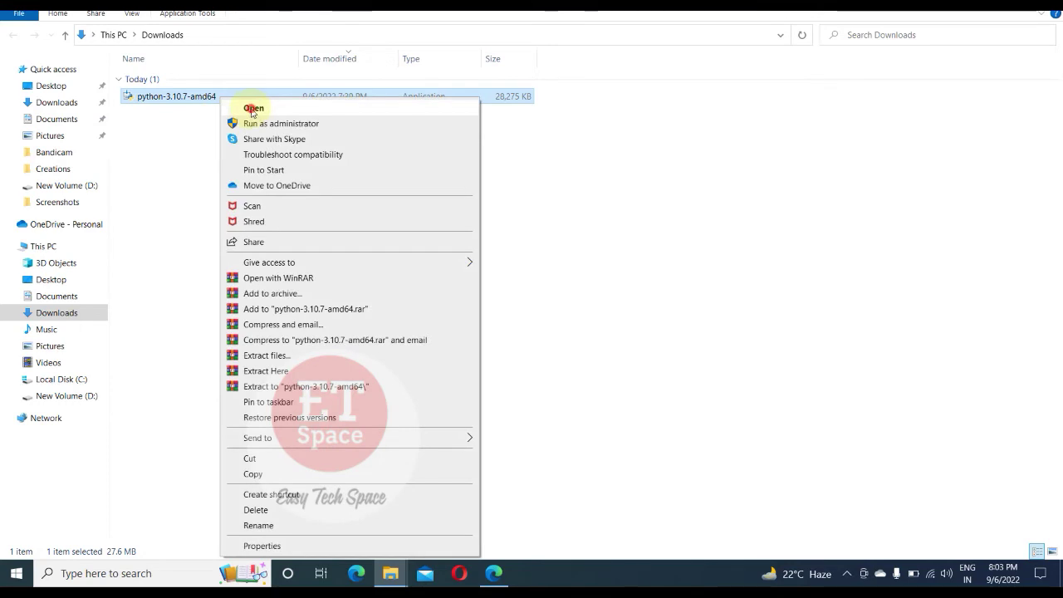
click(253, 108)
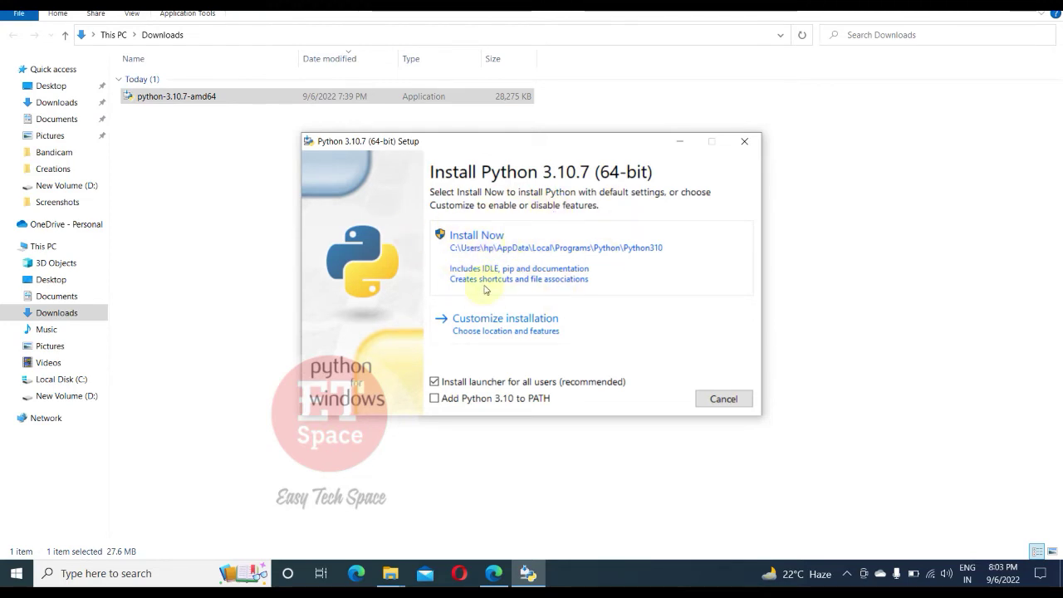
Install Python 3.10.7 with default settings and Python 3.10 added to PATH, and close the setup once it finishes.
click(435, 403)
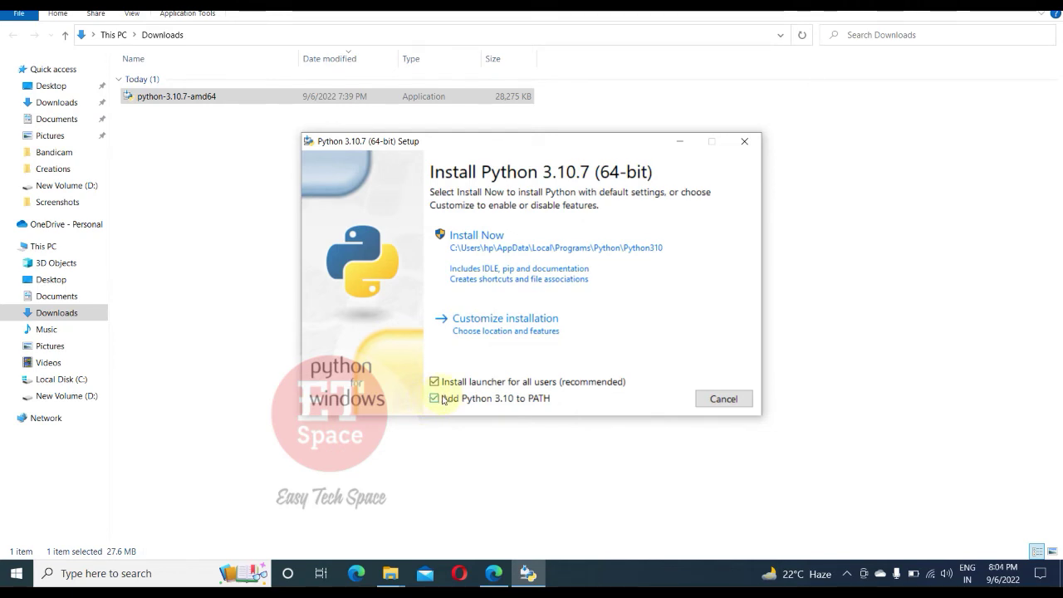
click(489, 245)
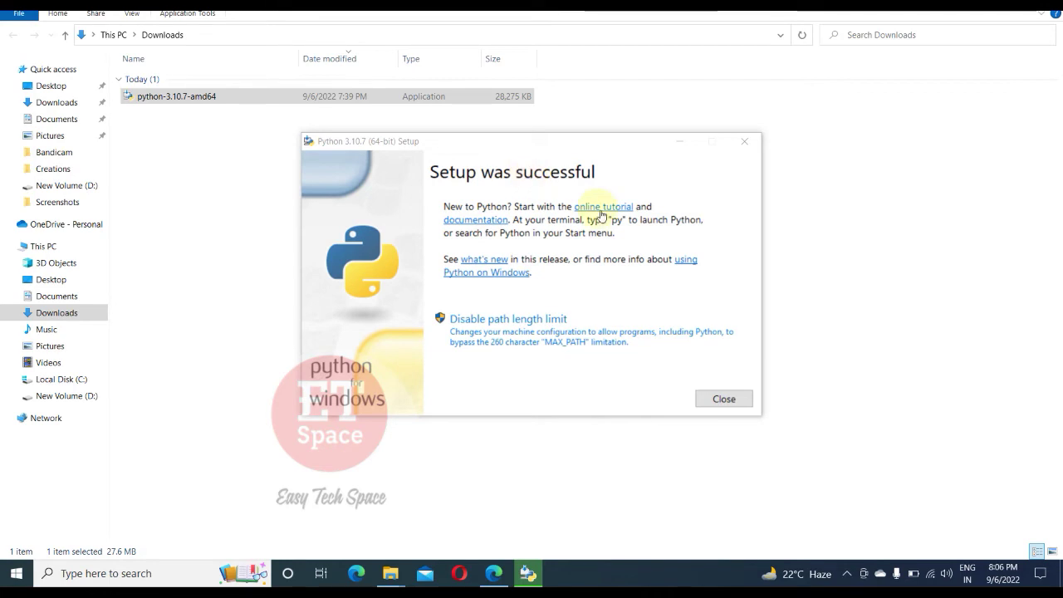
click(721, 402)
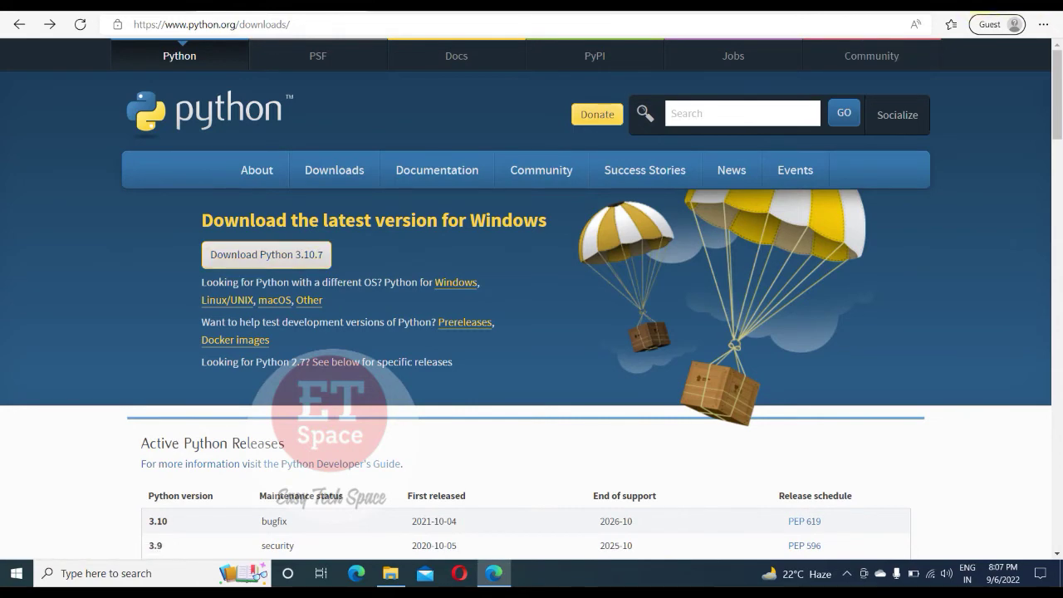
Show the desktop, launch IDLE (Python 3.10 64-bit) and move its shell window toward the middle of the desktop.
key(super+d)
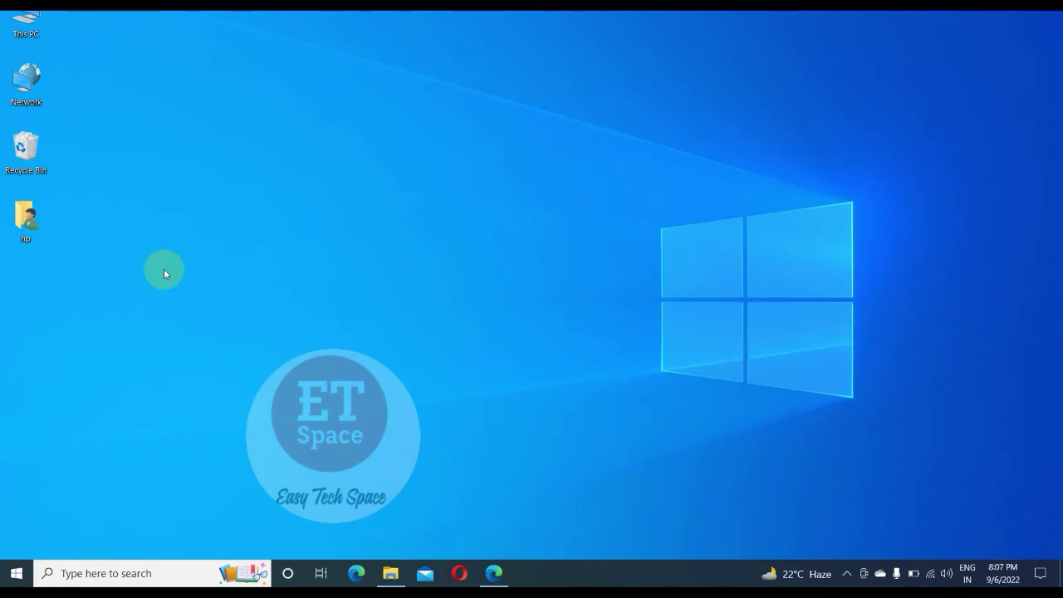
click(11, 580)
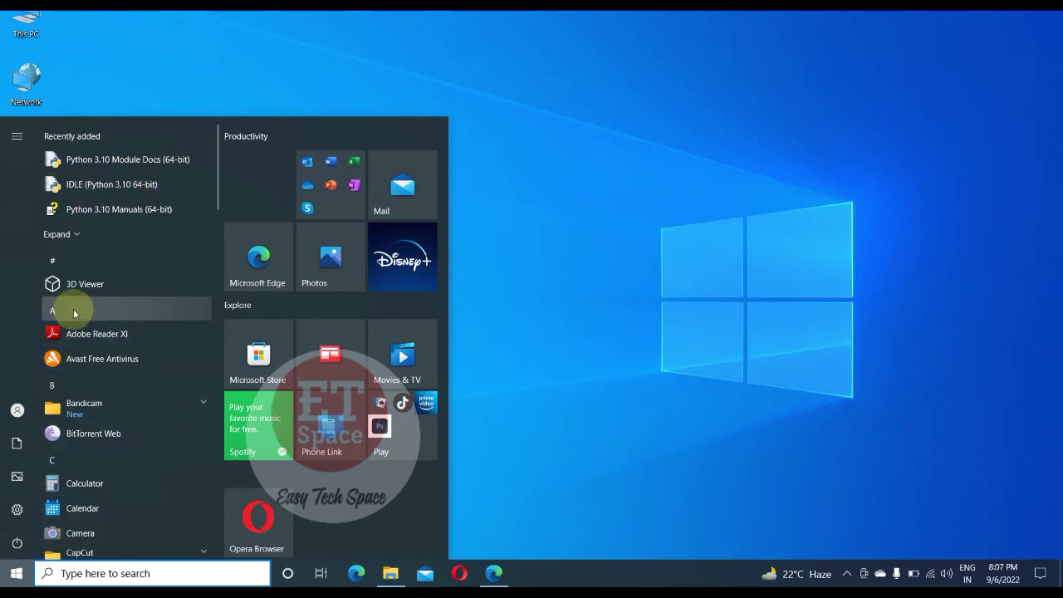
click(118, 184)
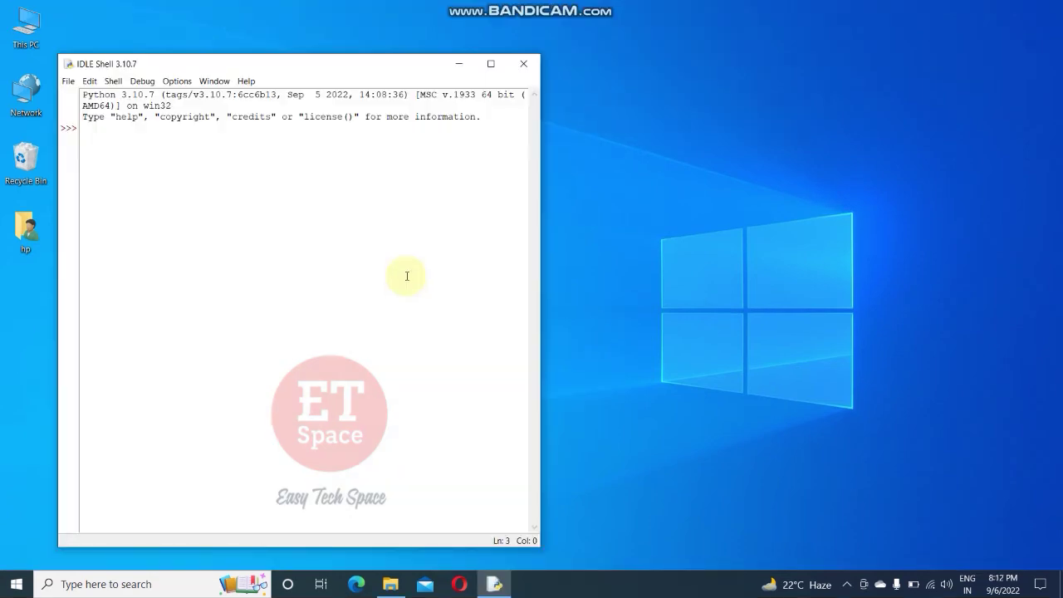
drag(305, 60, 473, 96)
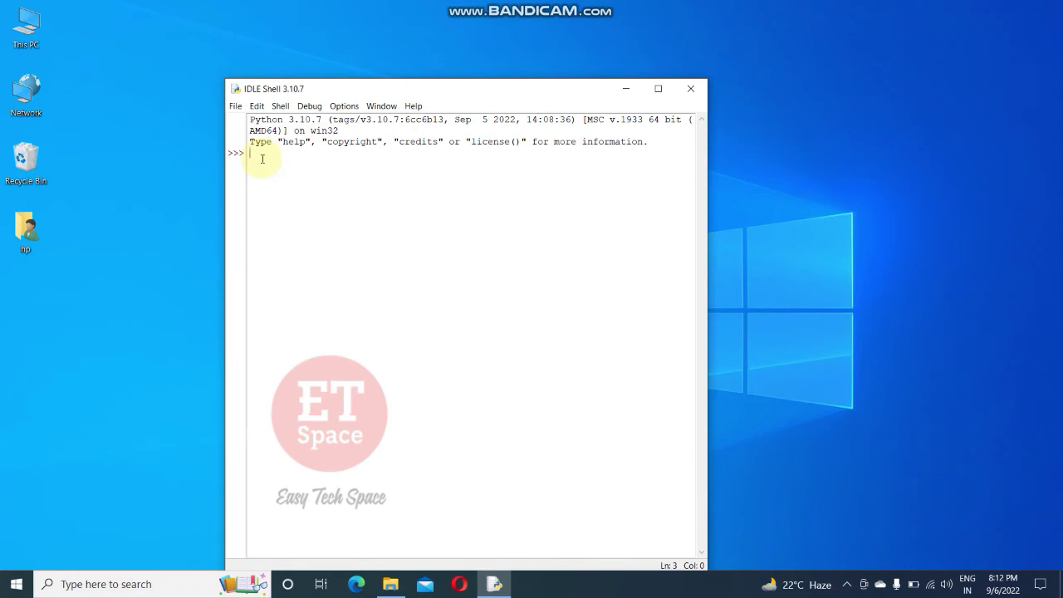
text(pytho)
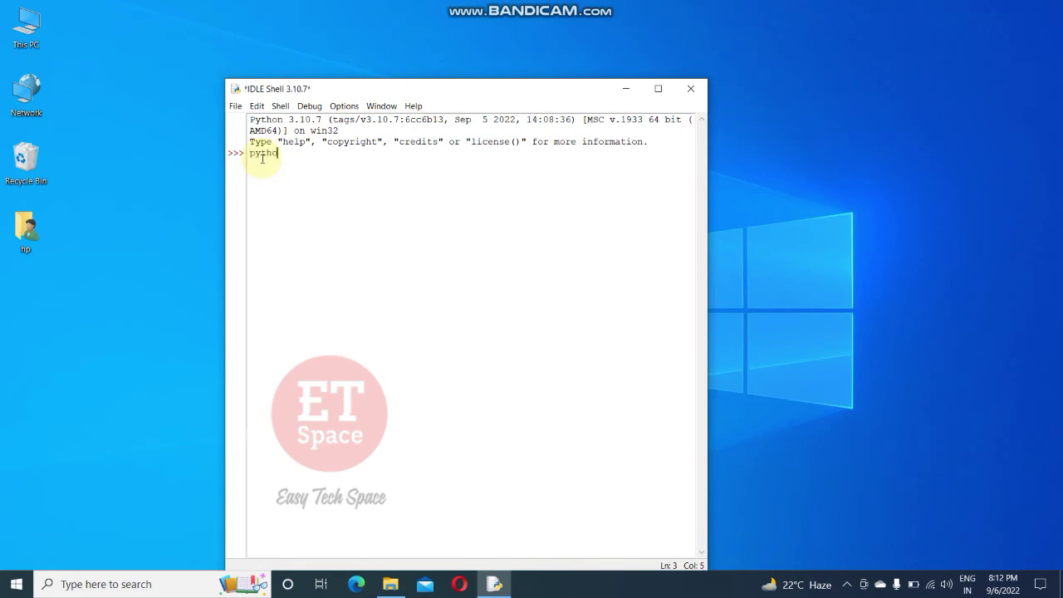
key(BackSpace)
key(BackSpace)
key(BackSpace)
key(BackSpace)
key(BackSpace)
Run the statement print("Easy Tech Space") in the IDLE shell.
text(print)
text(()
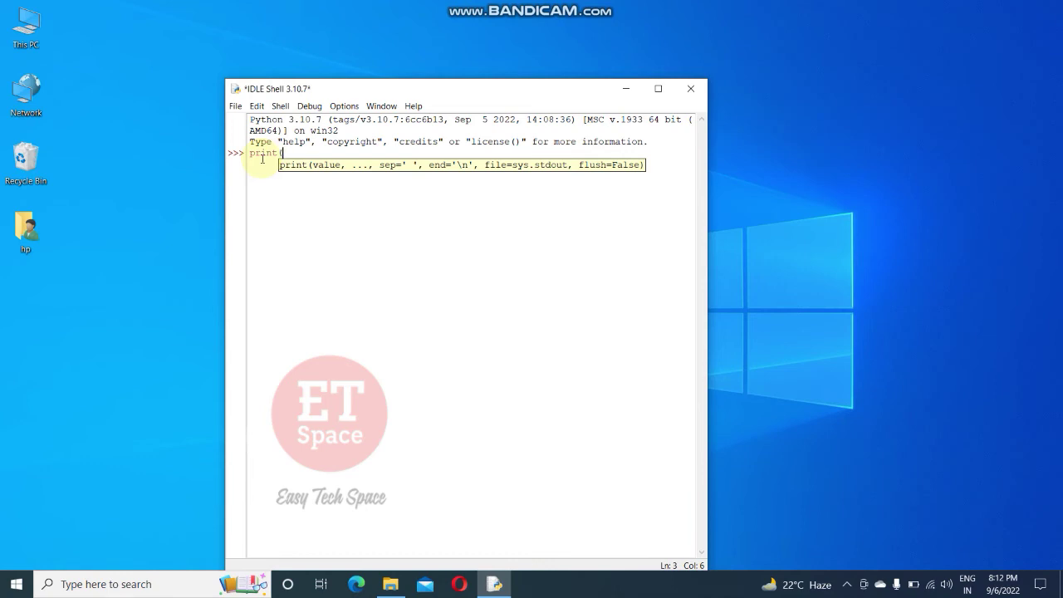
key(Escape)
text(()
text(Easy Tech Space)
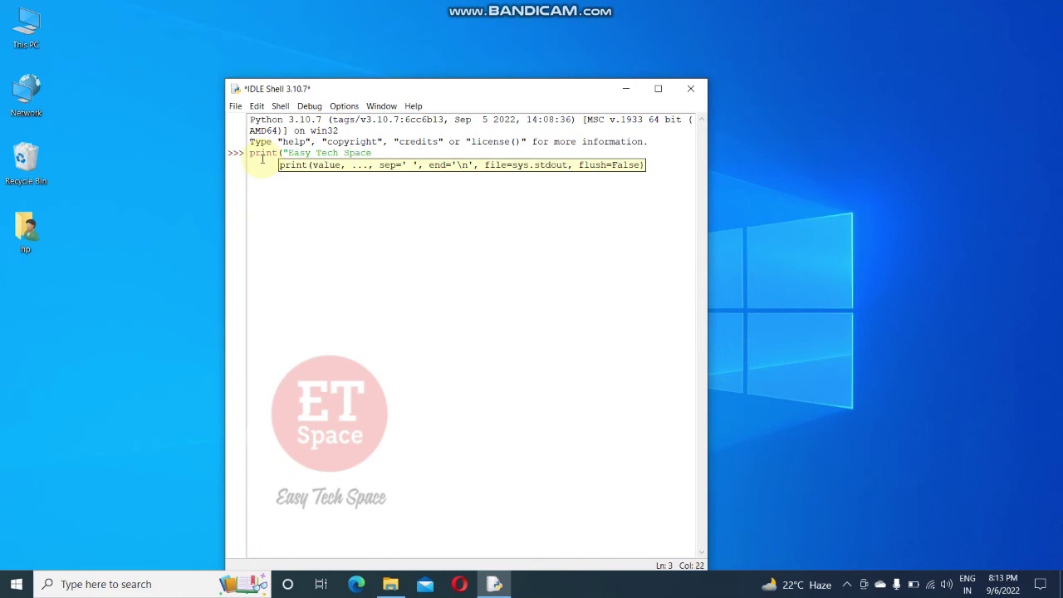
text("))
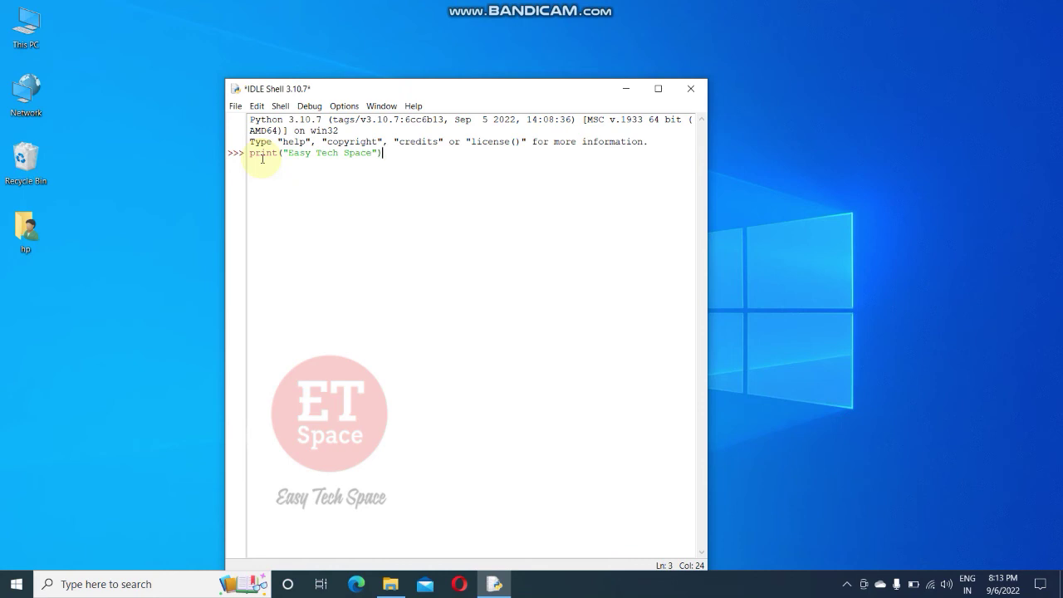
key(Return)
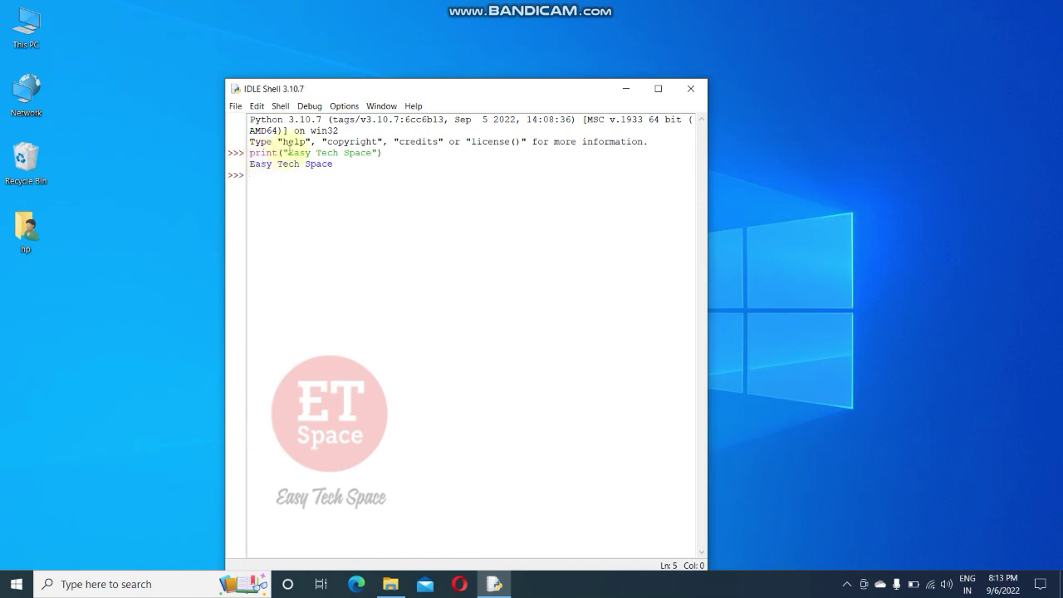
Compare the quoted text in the print statement with the output line beneath it.
drag(288, 152, 388, 153)
click(389, 153)
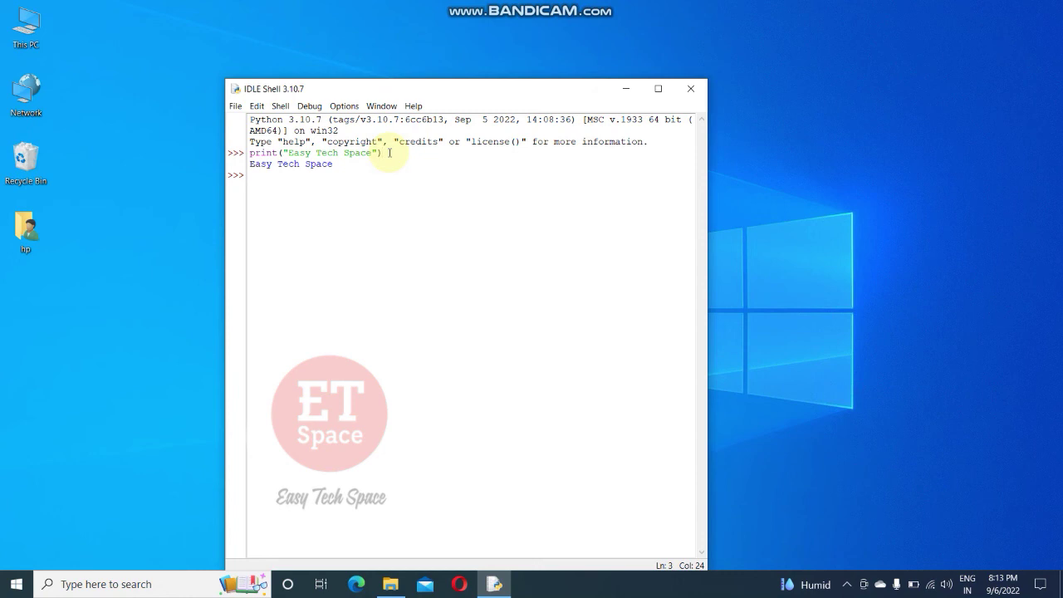
click(251, 167)
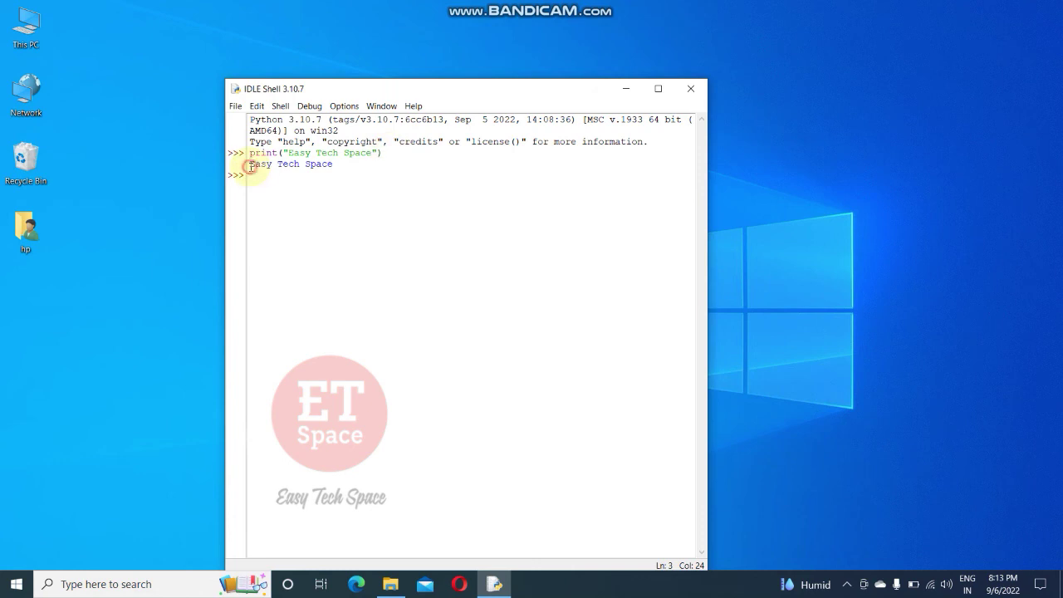
drag(251, 166, 332, 161)
click(361, 166)
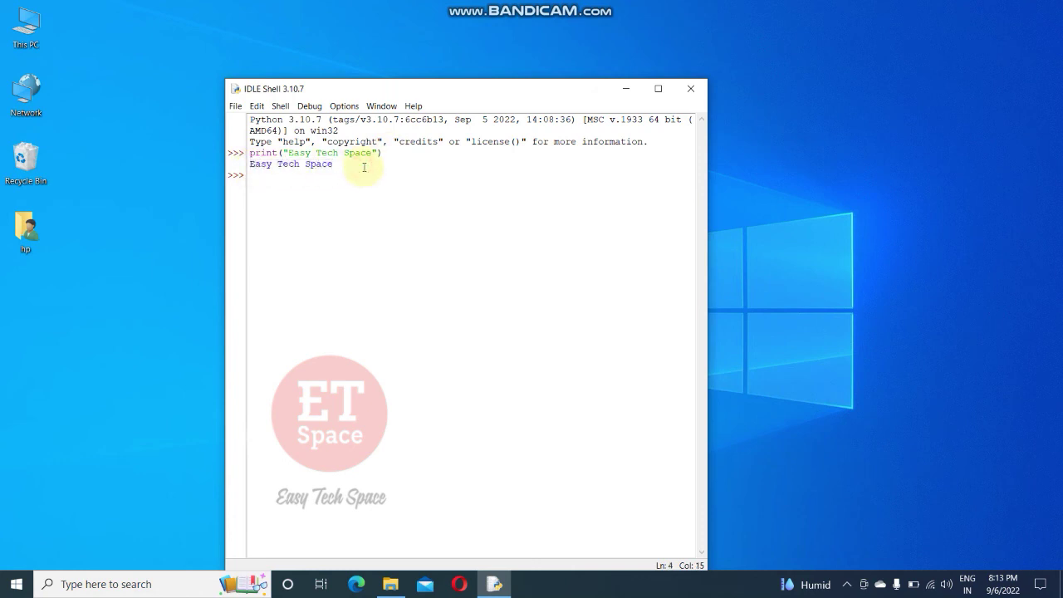